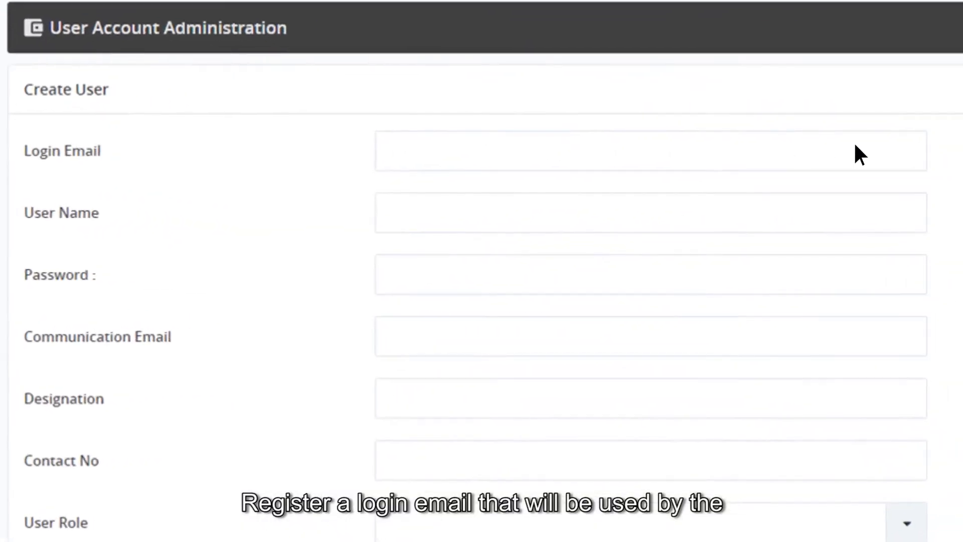
Enter the new user's login email, user name and account password in the Create User form.
click(902, 146)
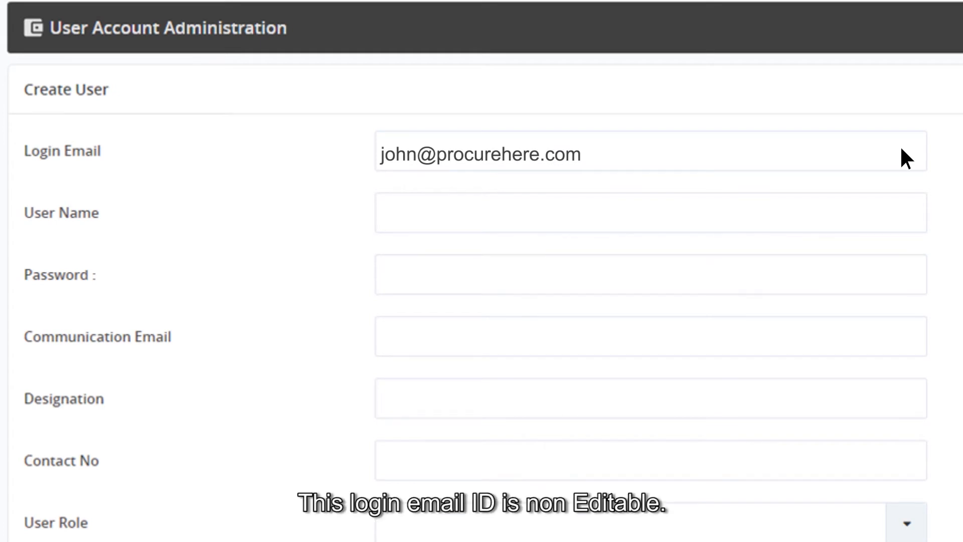
click(902, 220)
text(john)
click(903, 284)
text(Password@10)
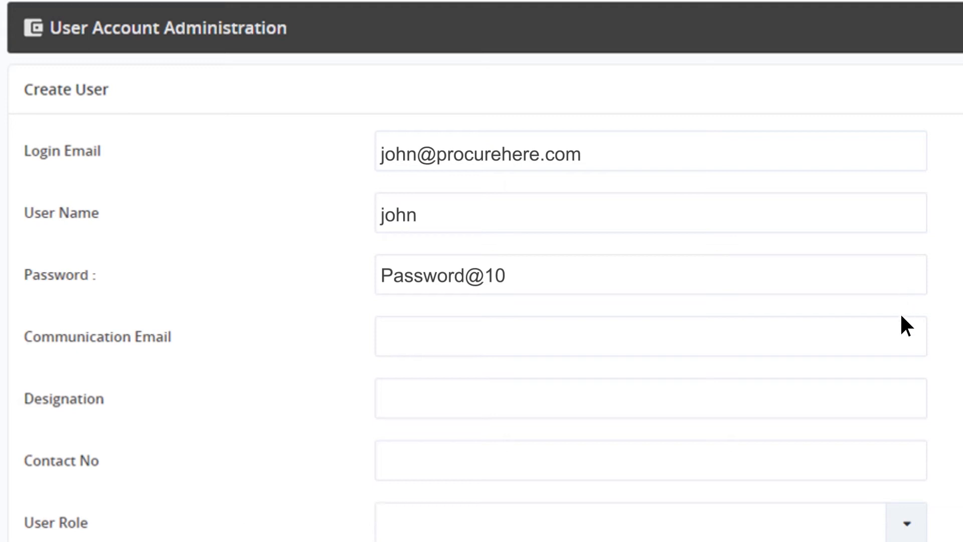
Fill in the communication email, the designation Procurement Manager and the contact number for the new user.
click(902, 348)
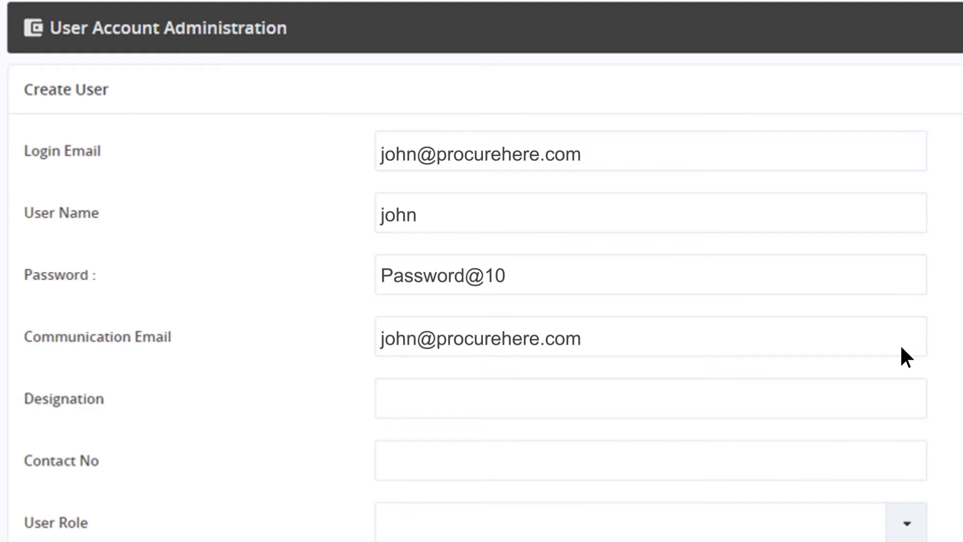
scroll(902, 347, down, 3)
click(901, 282)
text(Procurement Manager)
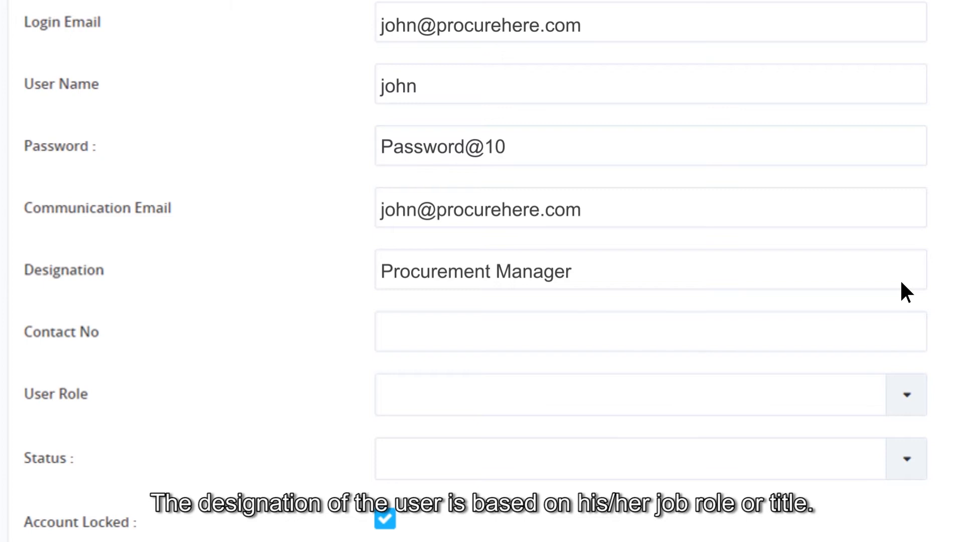
click(902, 337)
text(0123456789)
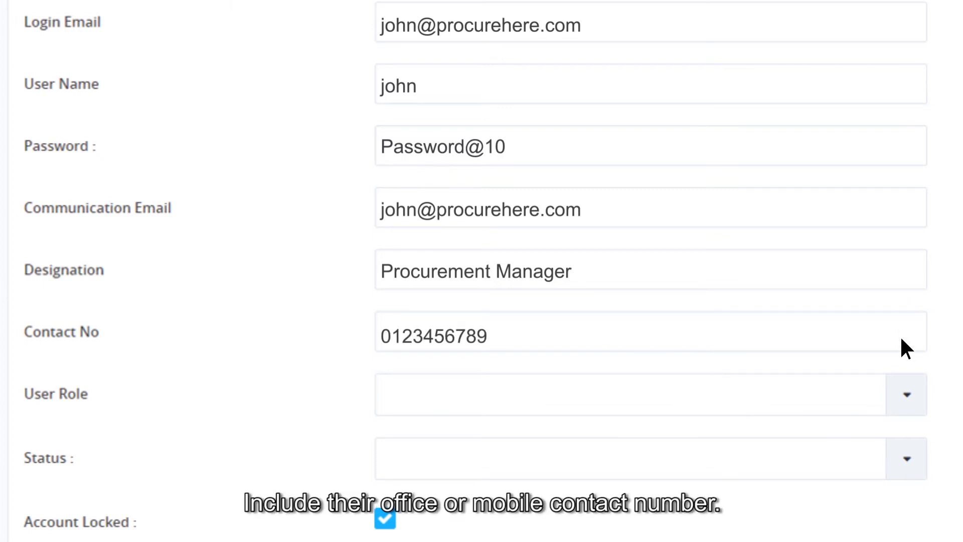
Assign the EVENT CREATOR user role to the new user.
scroll(901, 339, down, 3)
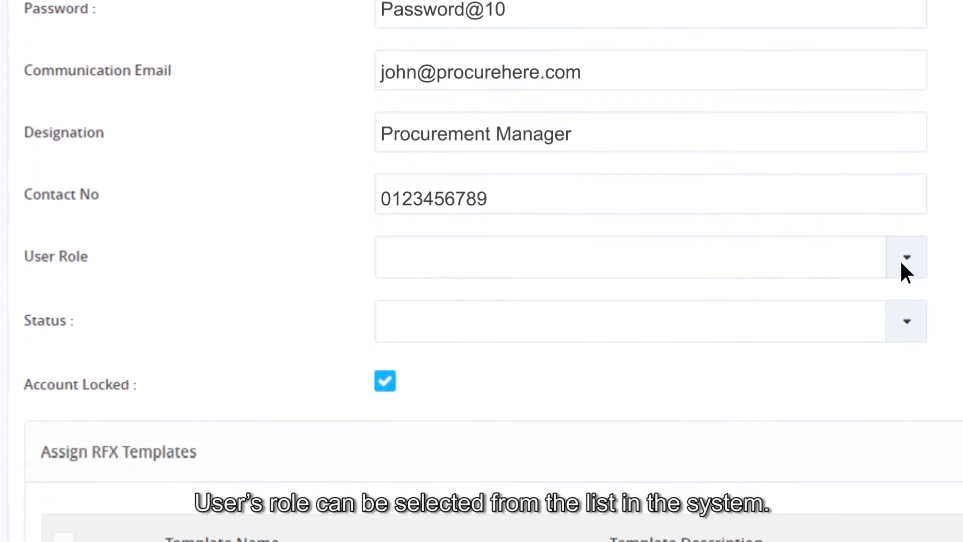
click(903, 260)
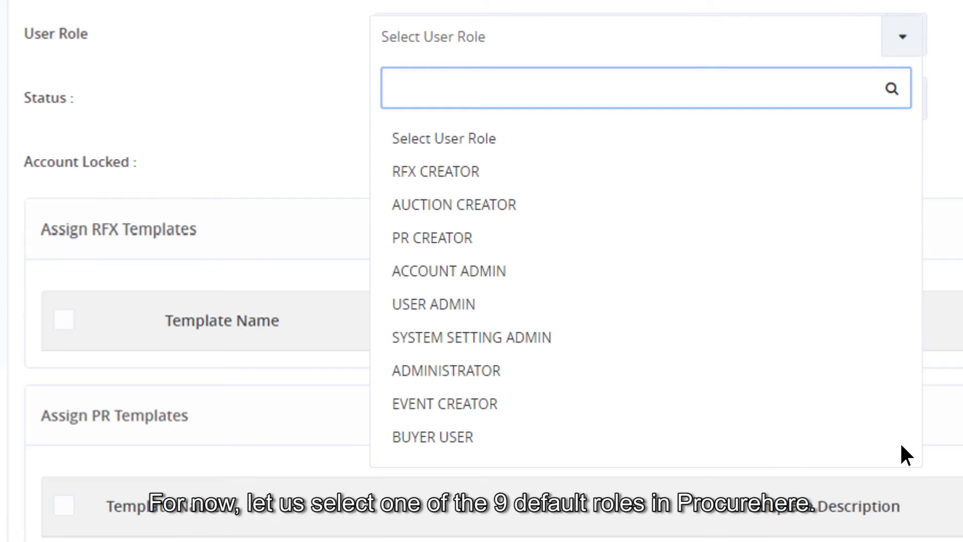
click(462, 404)
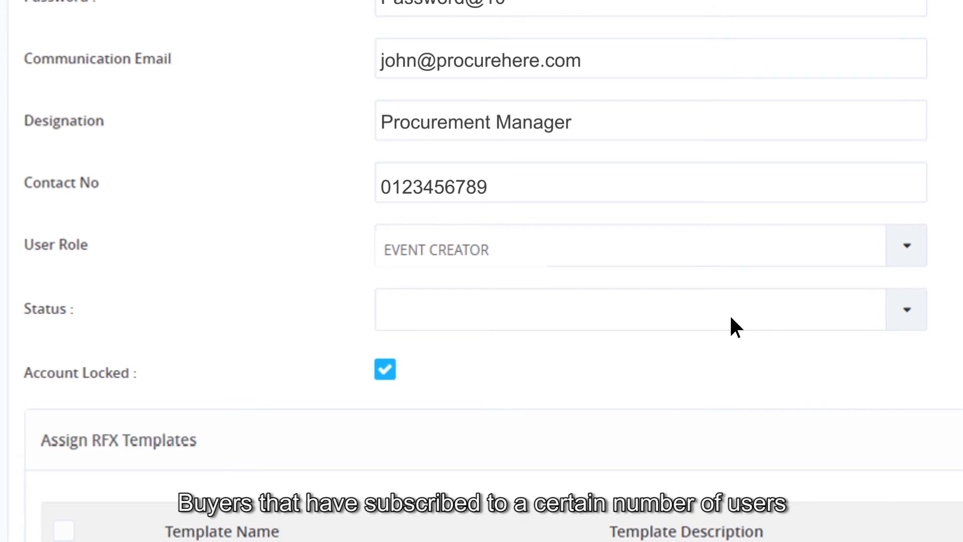
Set the new user's status to ACTIVE and toggle the Account Locked option.
click(910, 317)
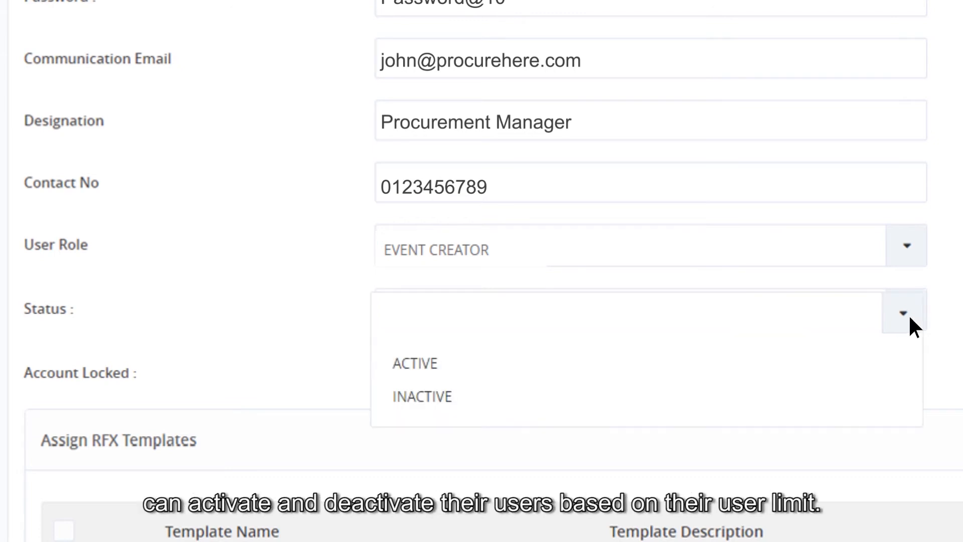
click(459, 363)
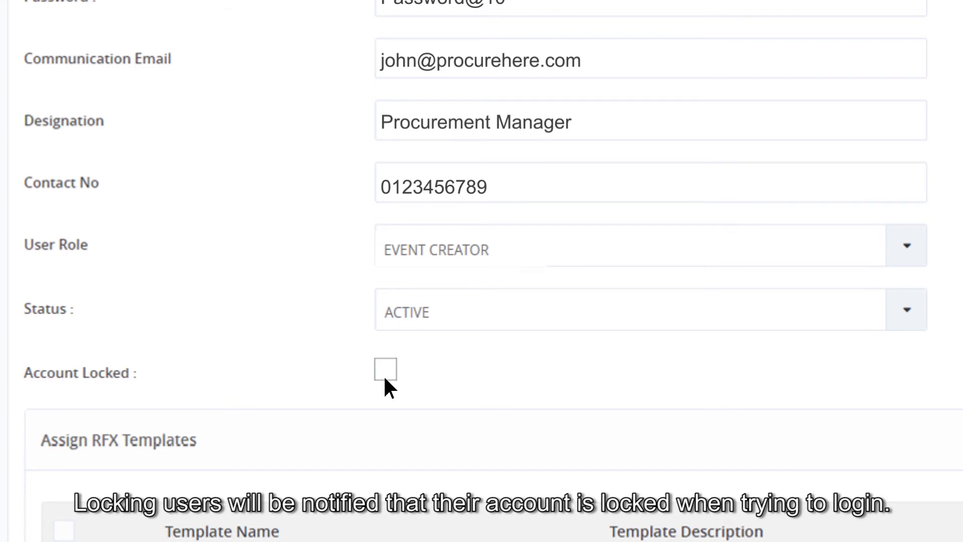
click(385, 378)
click(385, 378)
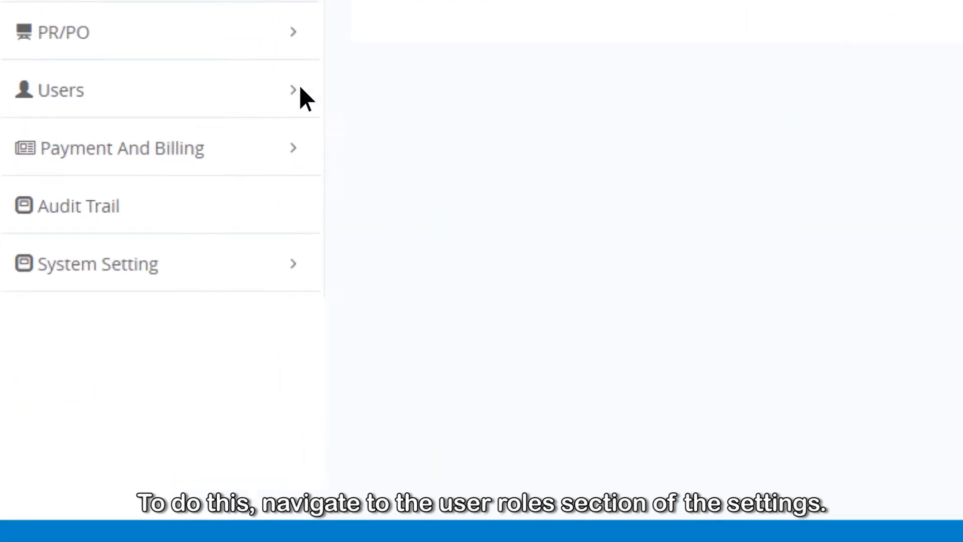
Open the list of user roles under Users and start creating a new user role.
click(299, 90)
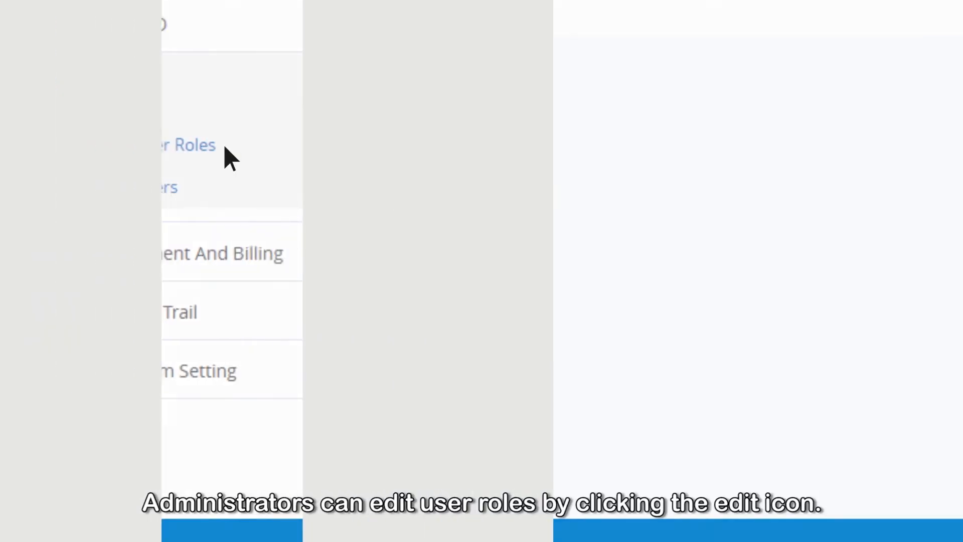
click(224, 146)
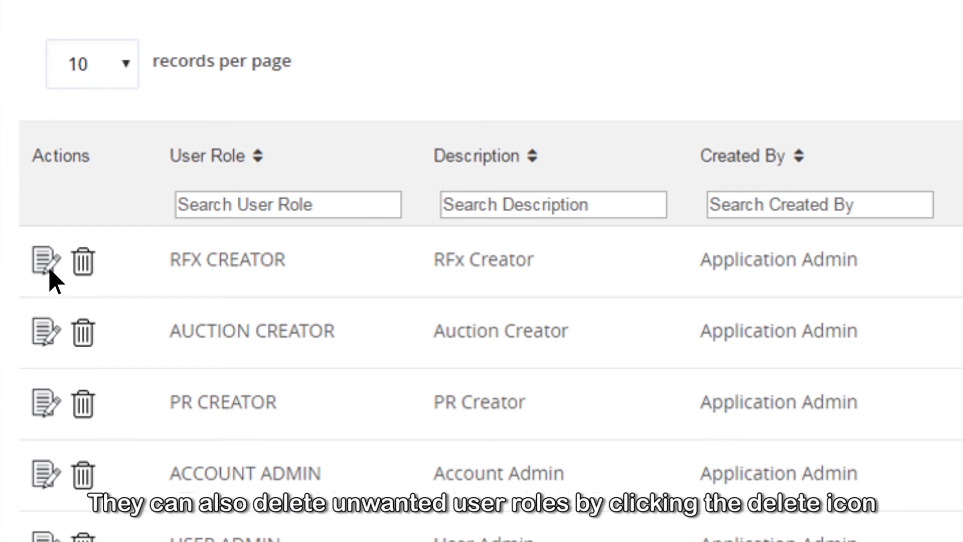
scroll(79, 280, down, 4)
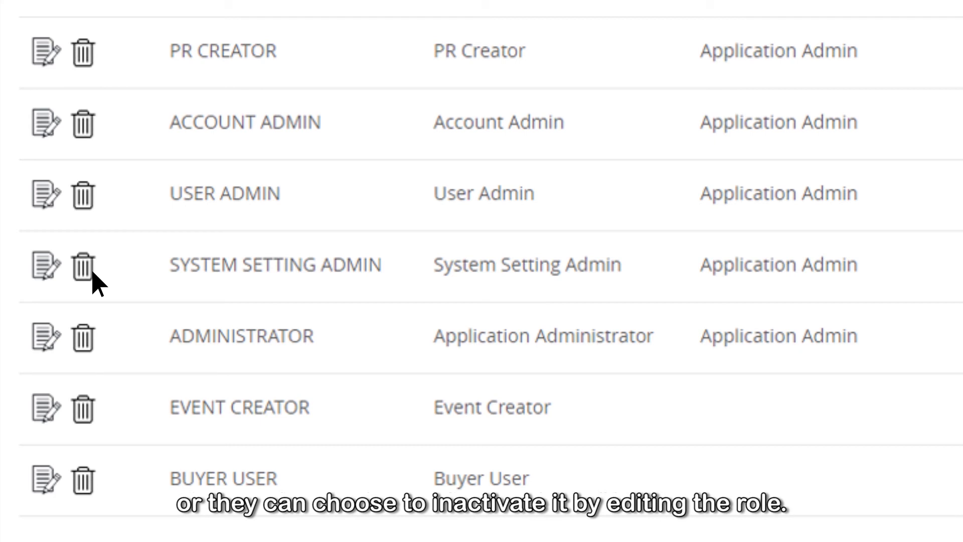
scroll(96, 281, down, 3)
scroll(93, 401, down, 2)
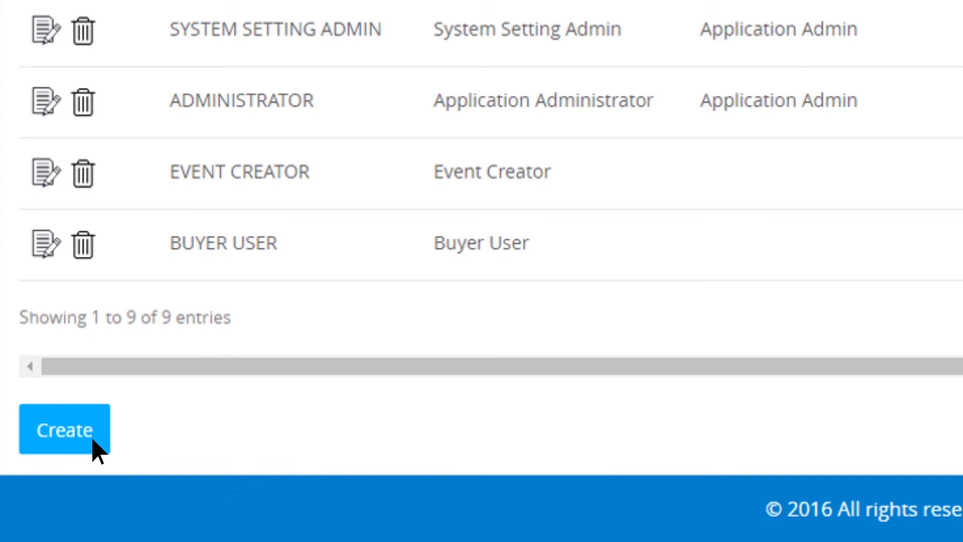
click(95, 442)
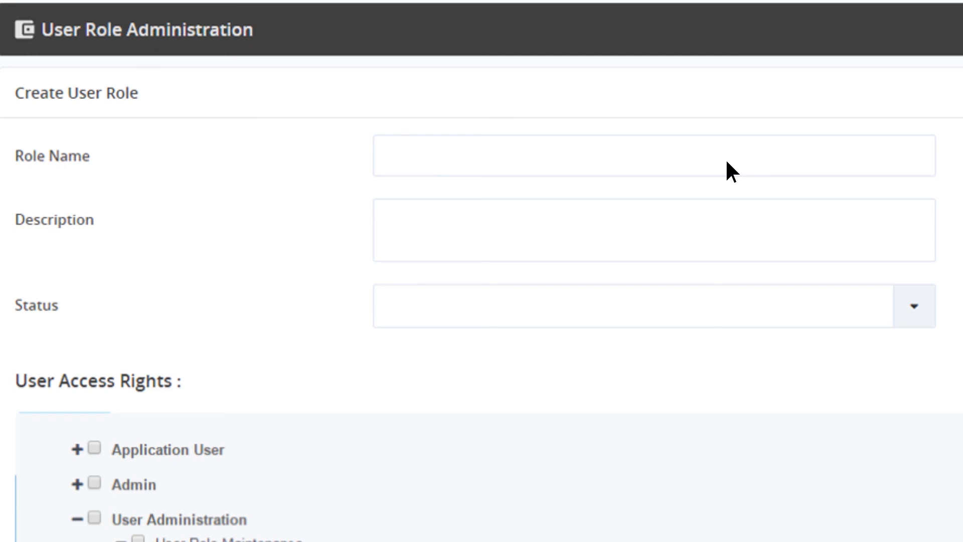
Name the new role PR Creator, describe it as "Create PR’s only" and set its status to ACTIVE.
text(PR Creator)
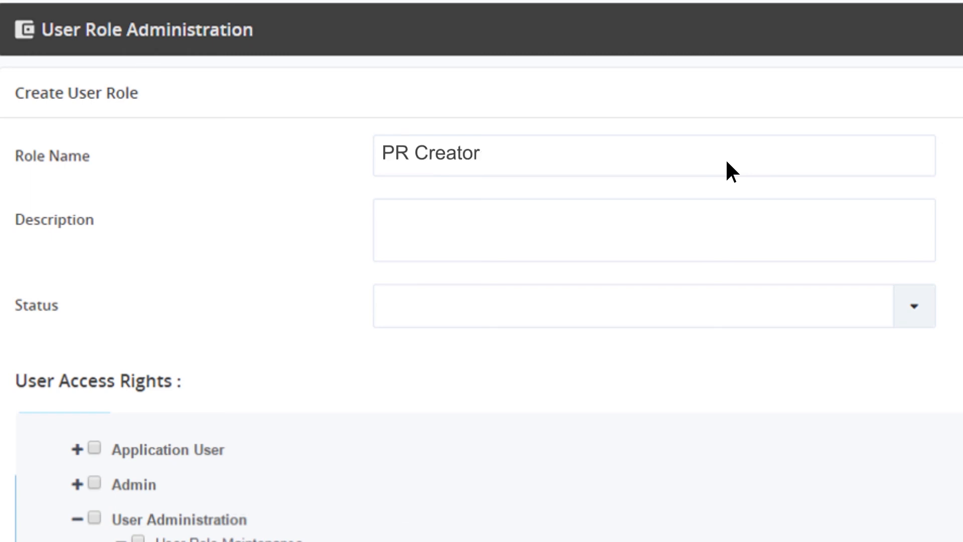
click(727, 247)
text(Create)
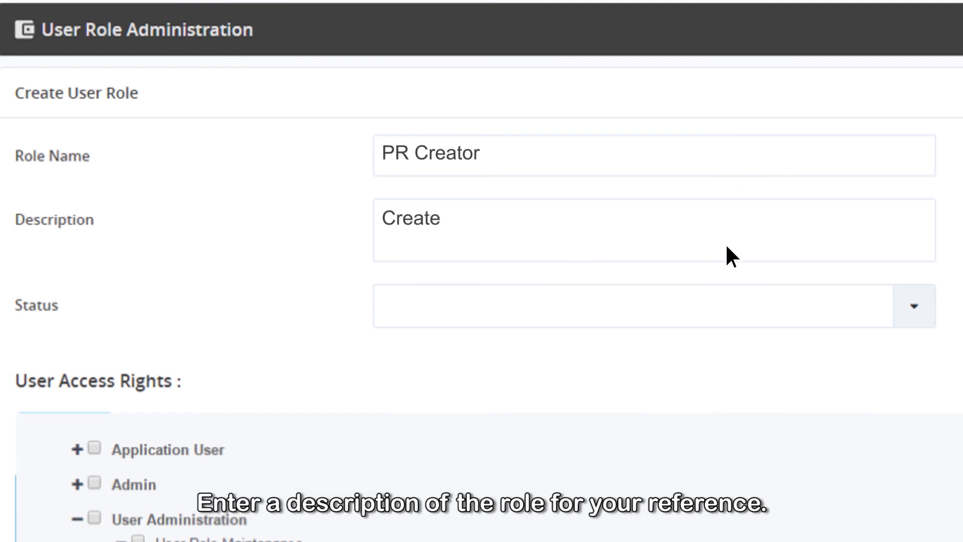
text( PR’s only)
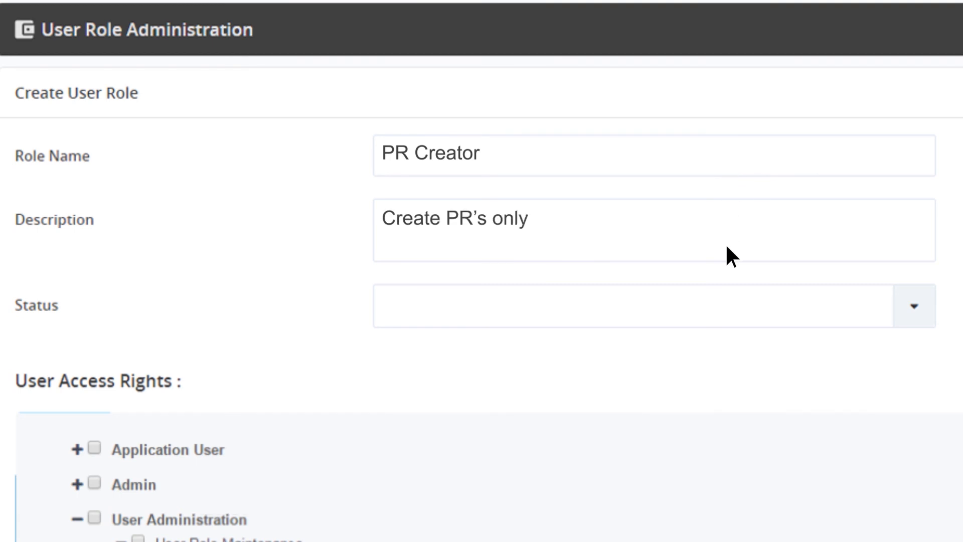
click(913, 306)
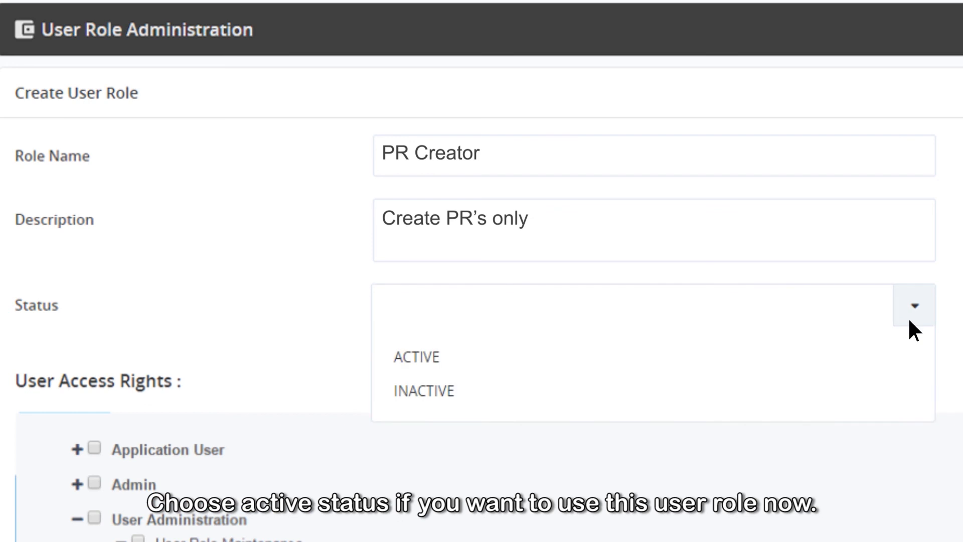
click(457, 356)
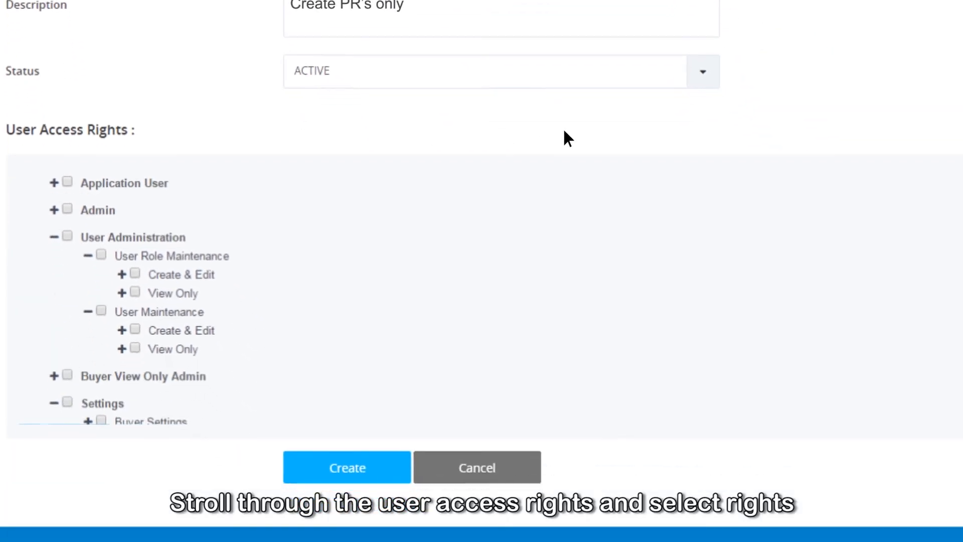
Look through the User Access Rights tree down to the Create Events rights for the new role.
scroll(915, 161, down, 7)
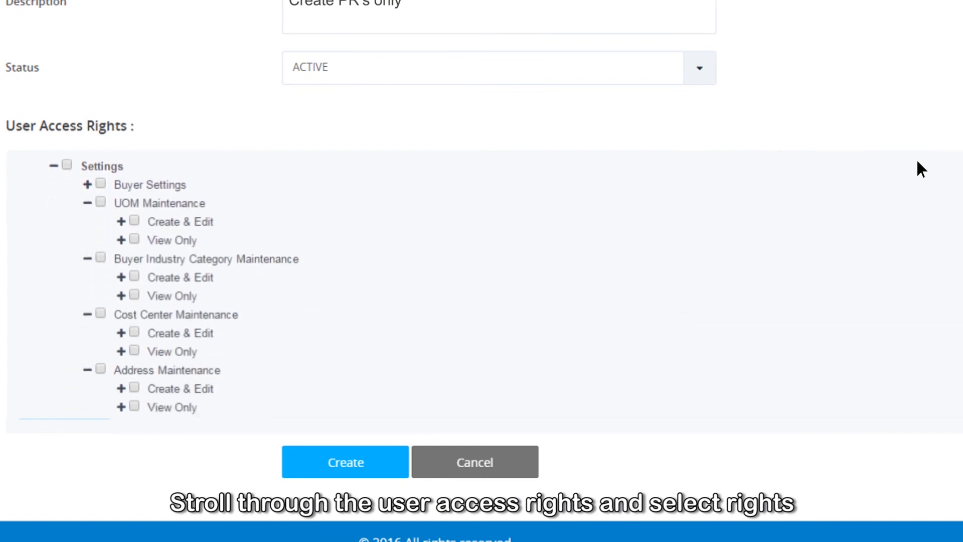
scroll(918, 161, down, 8)
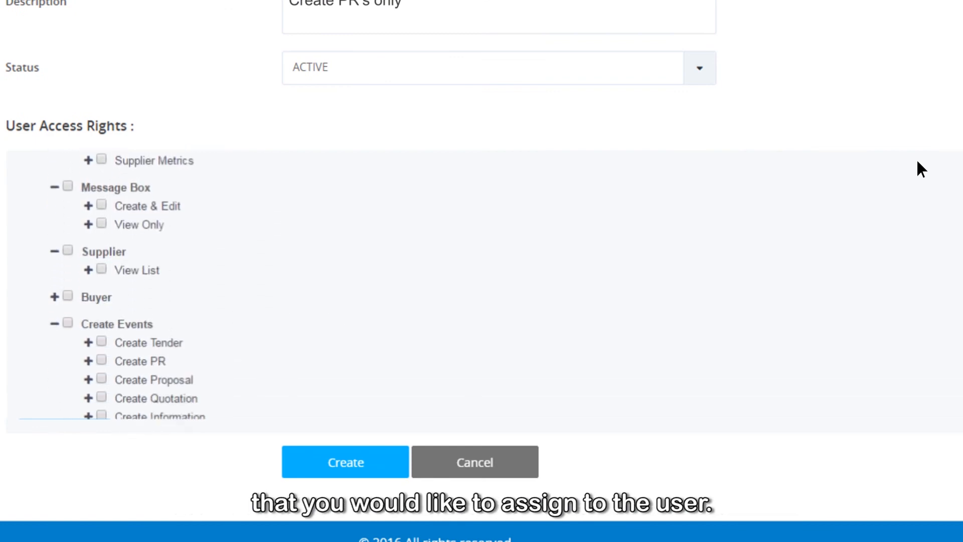